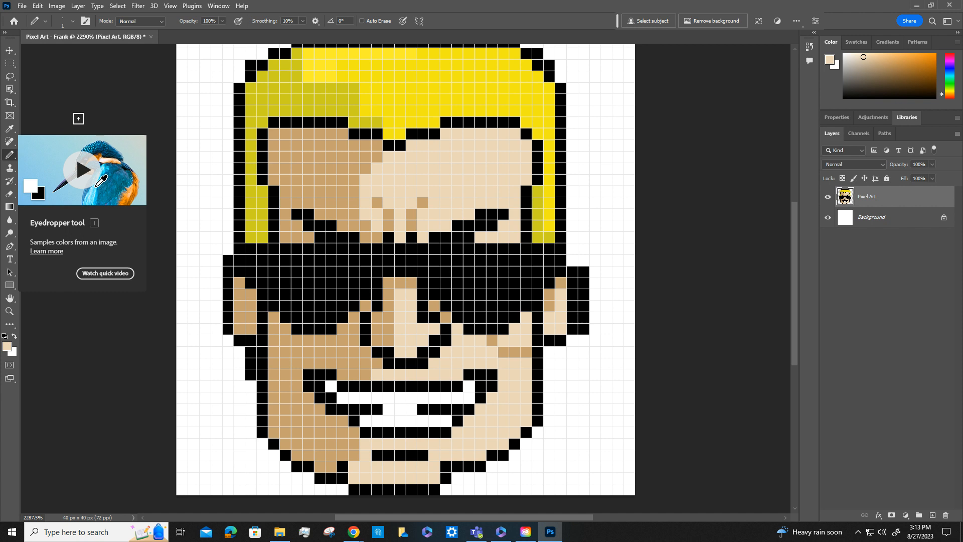
# Step: Sample the tan skin shadow from the jaw and pencil shadow pixels under the short chin line and along the chin's shaded side
pyautogui.press('i')
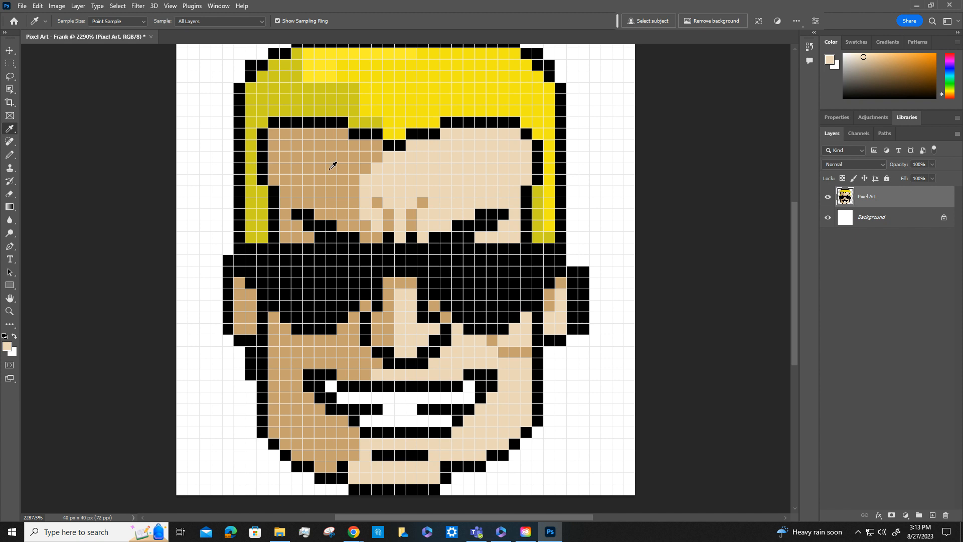
pyautogui.click(331, 444)
pyautogui.click(10, 159)
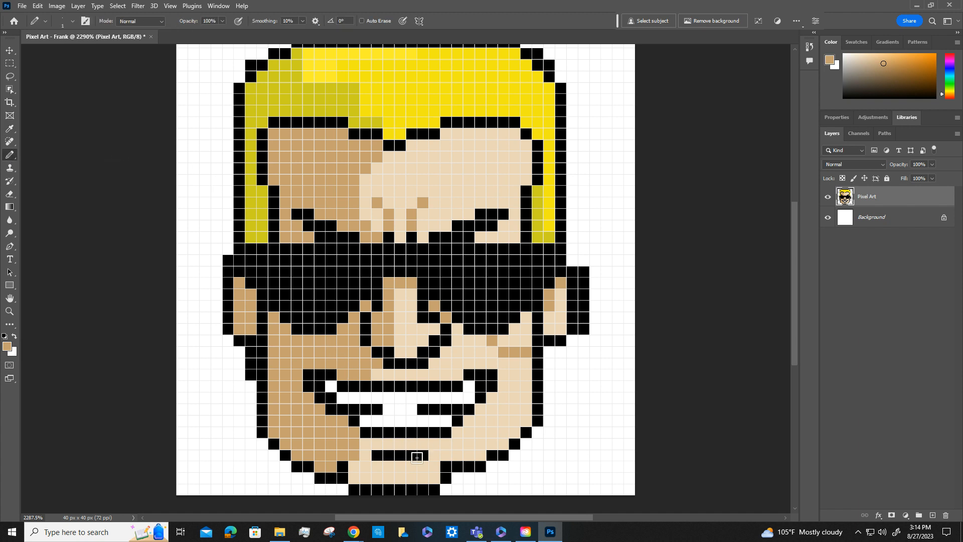
pyautogui.moveTo(401, 466)
pyautogui.mouseDown()
pyautogui.moveTo(386, 466)
pyautogui.moveTo(412, 465)
pyautogui.mouseUp()
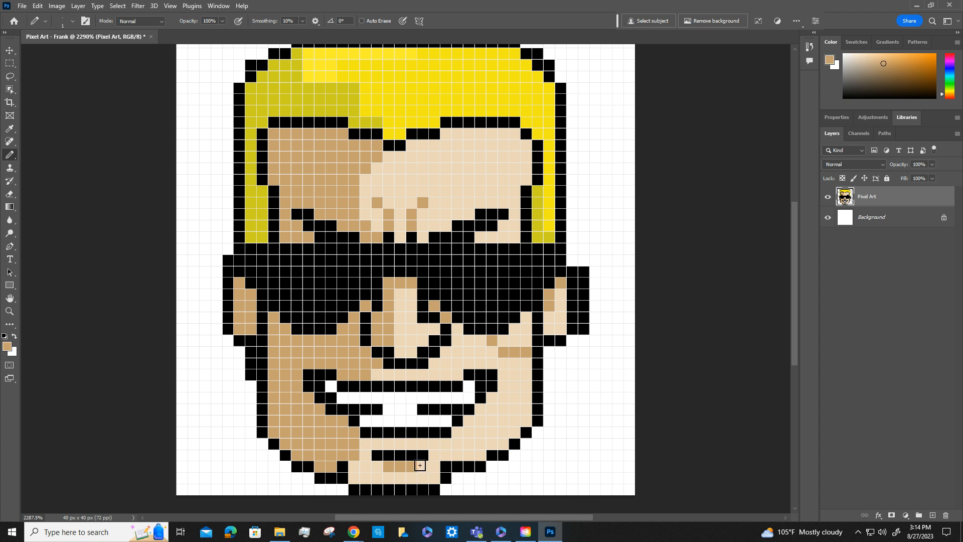
pyautogui.click(421, 466)
pyautogui.click(354, 465)
pyautogui.click(353, 479)
pyautogui.moveTo(354, 479); pyautogui.dragTo(377, 478)
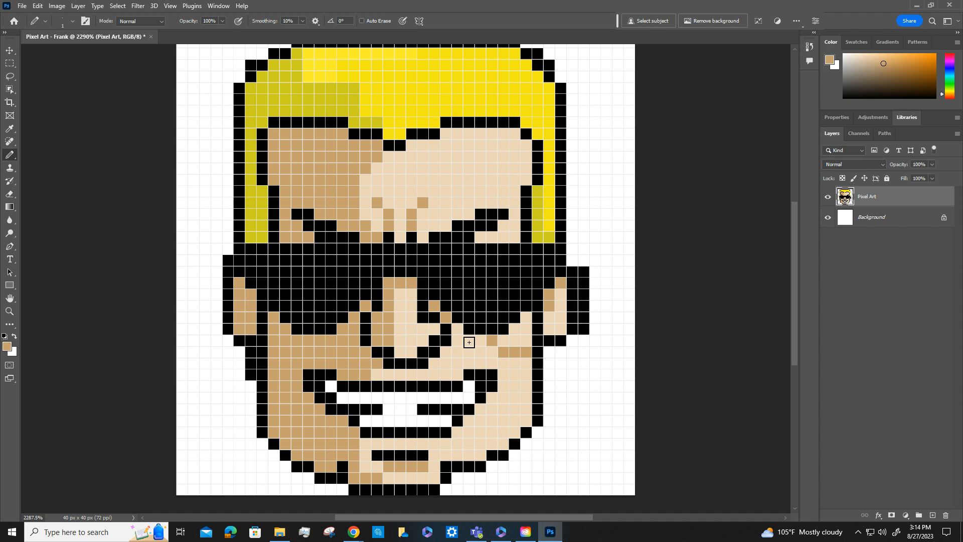
# Step: Open and enlarge the document's edit history to look through the recorded states
pyautogui.click(809, 47)
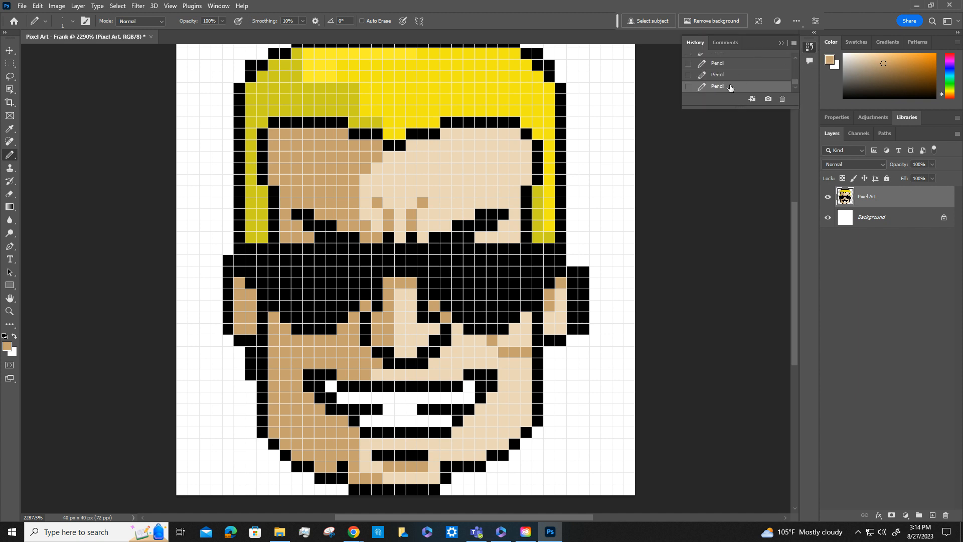
pyautogui.scroll(-1, 724, 83)
pyautogui.moveTo(732, 110); pyautogui.dragTo(735, 319)
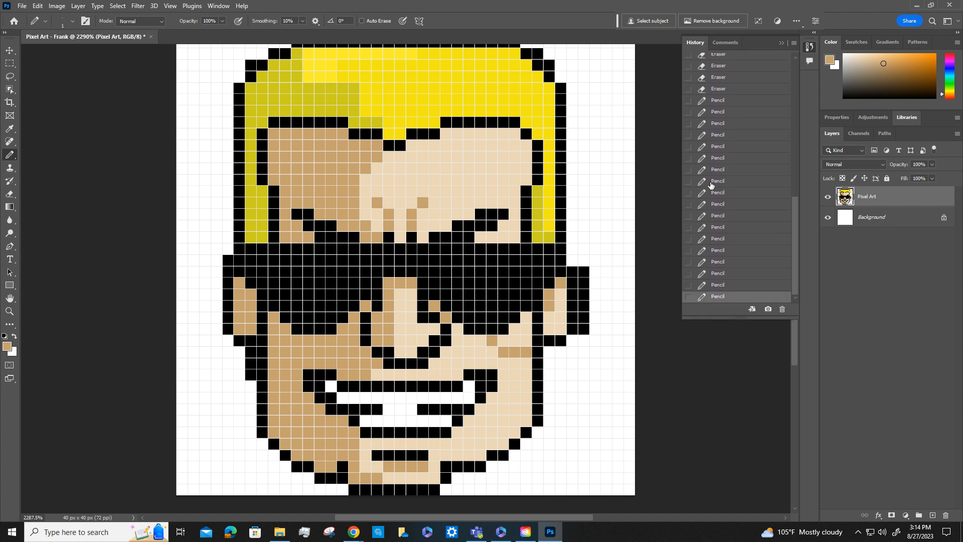
pyautogui.scroll(10, 725, 143)
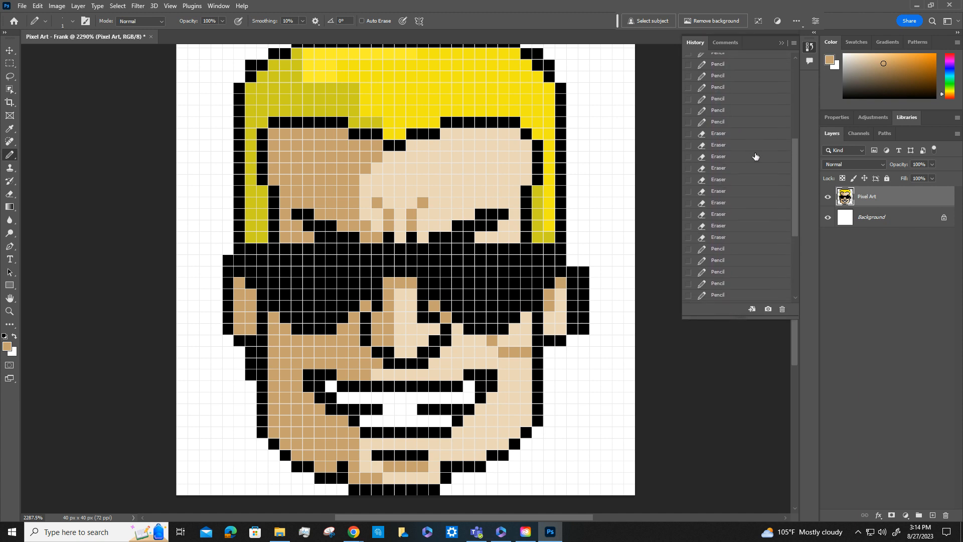
pyautogui.scroll(-10, 737, 154)
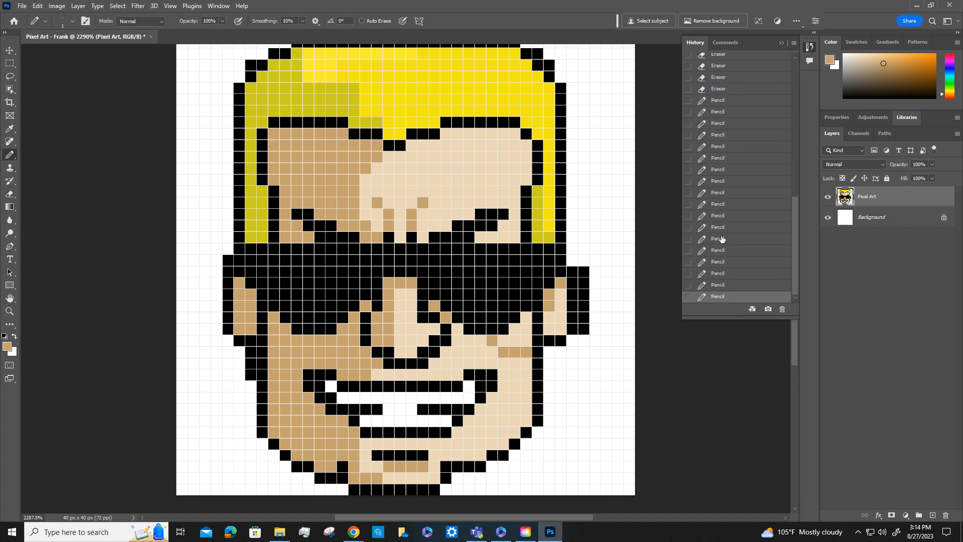
pyautogui.moveTo(732, 316); pyautogui.dragTo(735, 187)
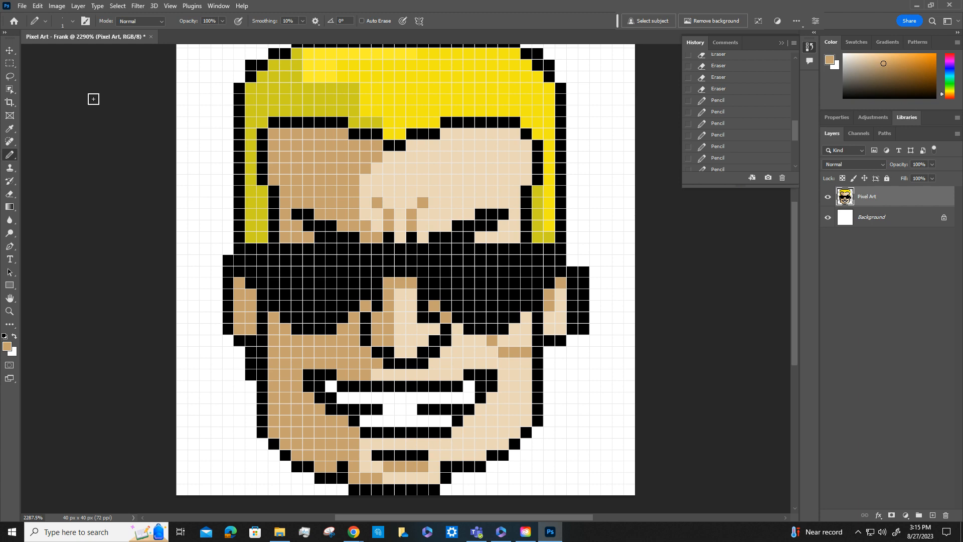
# Step: Save the artwork as a Creative Cloud document named Pixel Art - Frank
pyautogui.click(22, 6)
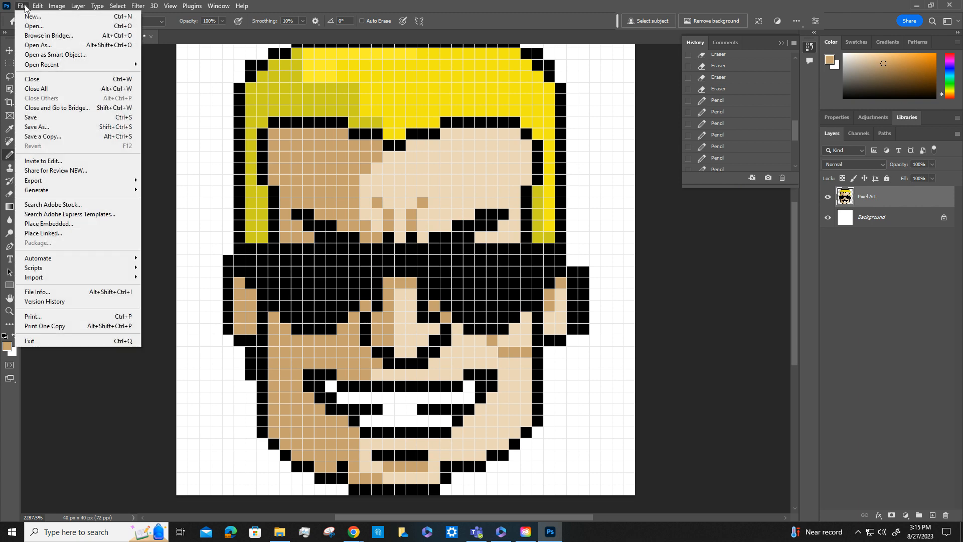
pyautogui.click(36, 117)
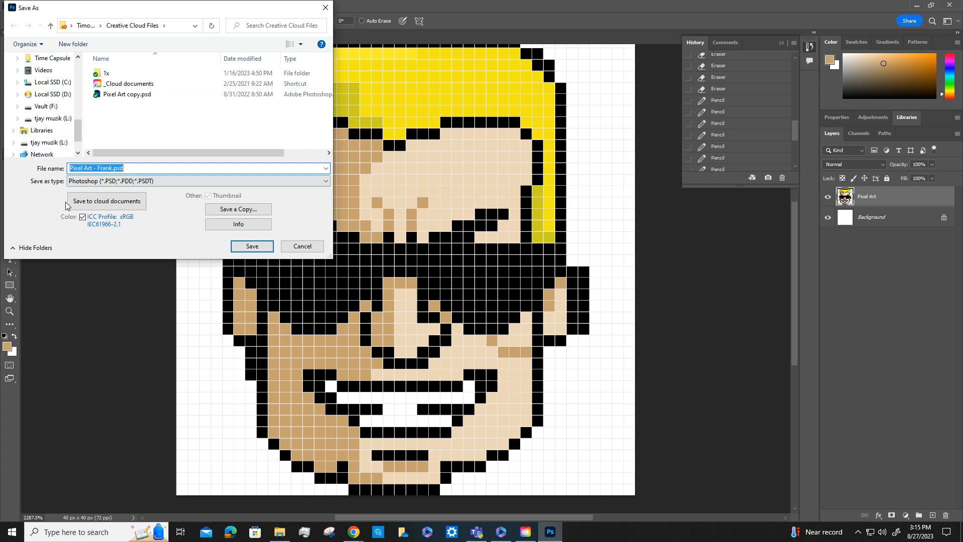
pyautogui.click(105, 201)
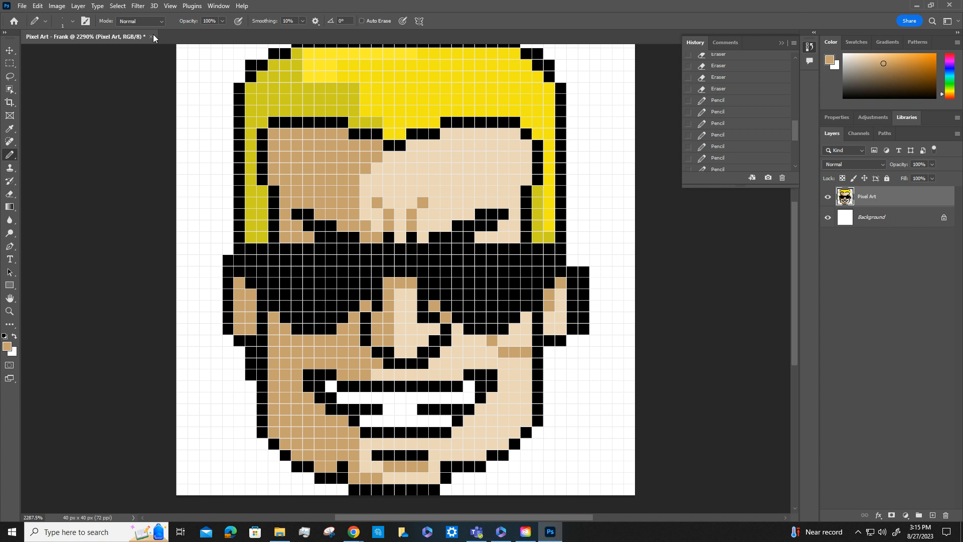
pyautogui.hotkey('ctrl', 's')
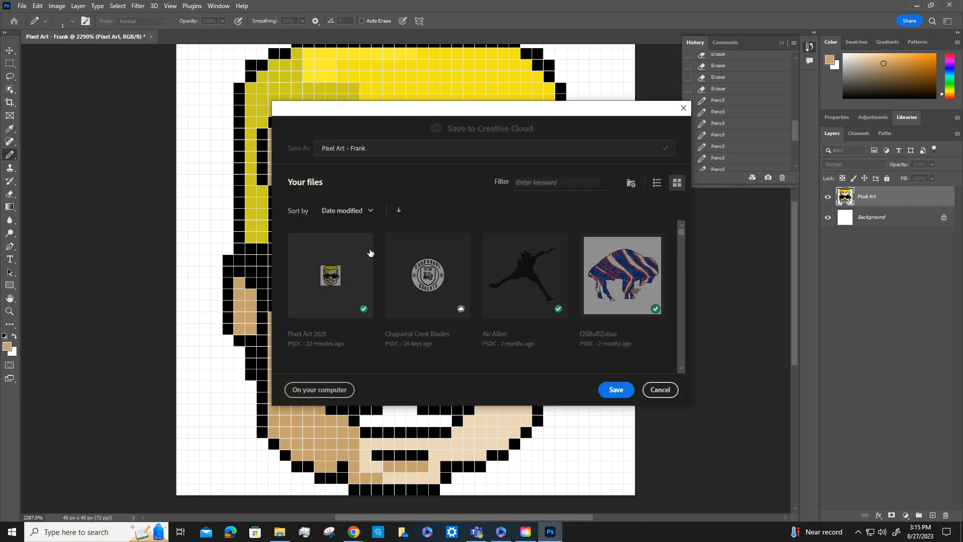
pyautogui.click(611, 390)
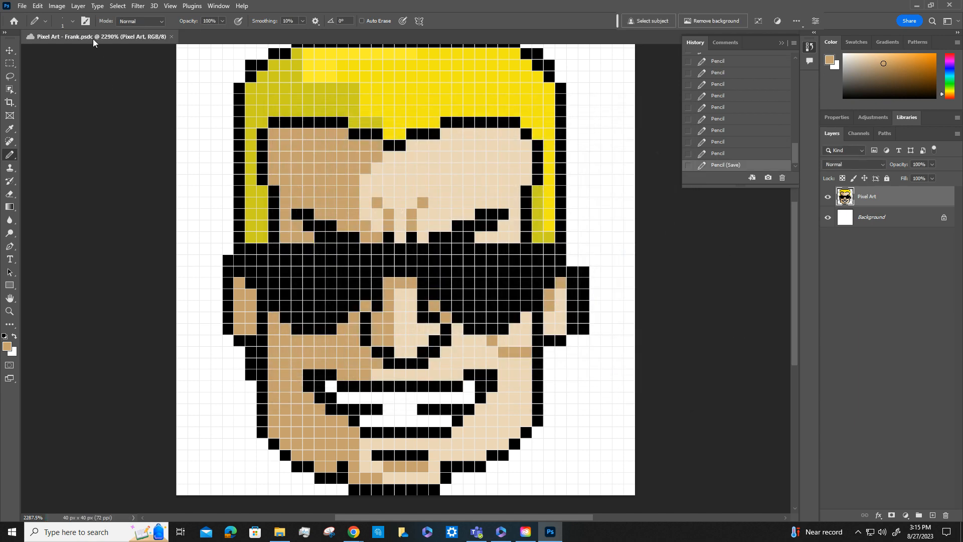
# Step: Close the saved document and reopen Pixel Art - Frank.psdc from the recent files
pyautogui.click(171, 37)
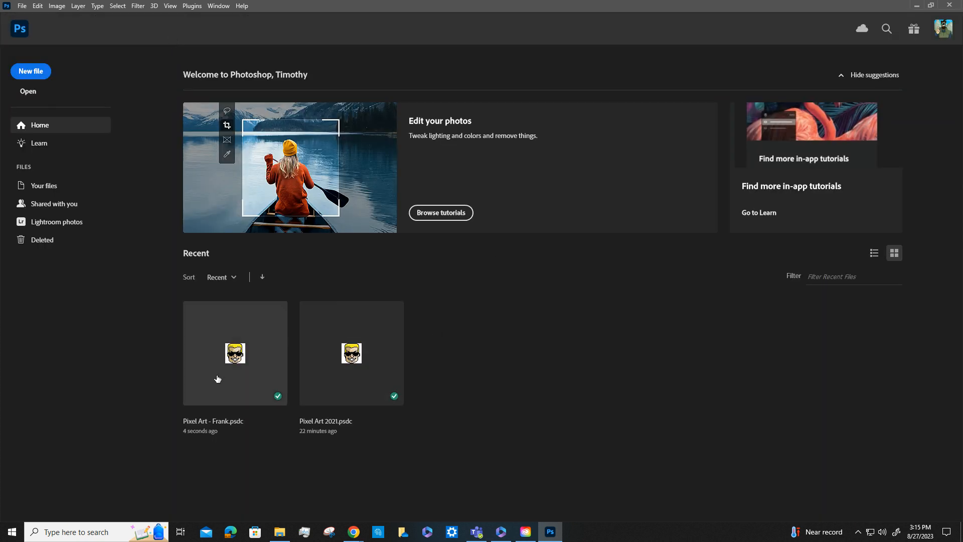
pyautogui.click(236, 352)
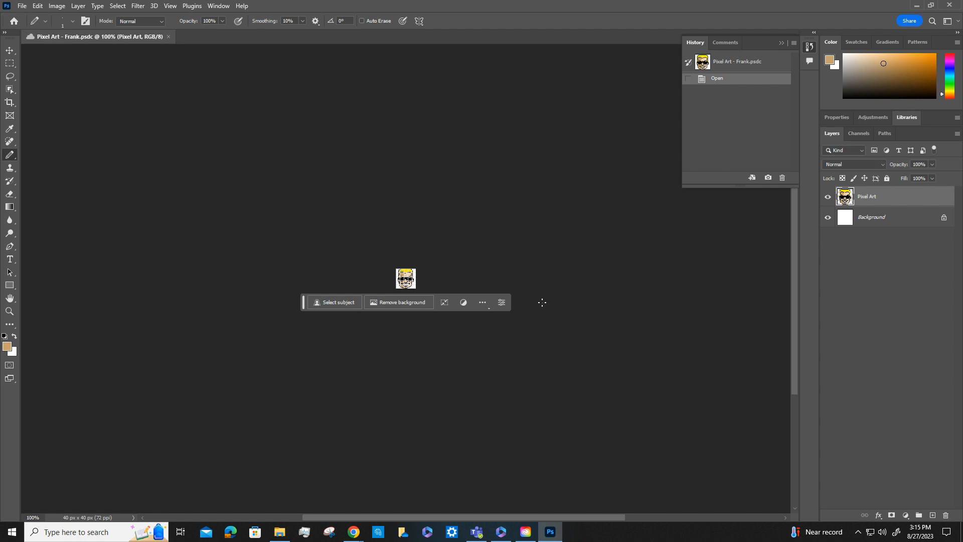
pyautogui.hotkey('ctrl', '0')
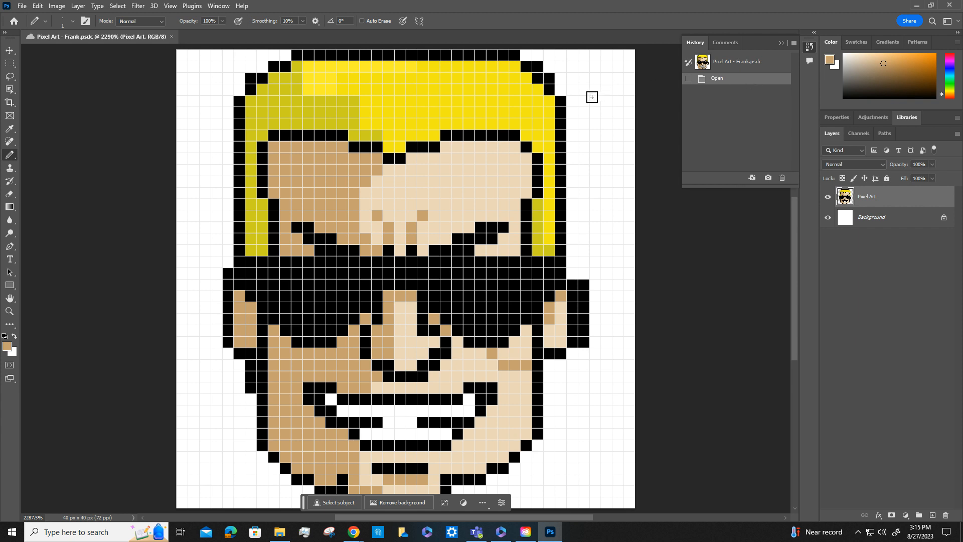
# Step: Pencil several tan test strokes in the white area beside the face and revert the document to its opened state in the history
pyautogui.moveTo(605, 98); pyautogui.dragTo(604, 186)
pyautogui.moveTo(605, 199); pyautogui.dragTo(605, 265)
pyautogui.moveTo(606, 316); pyautogui.dragTo(607, 387)
pyautogui.moveTo(595, 442)
pyautogui.mouseDown()
pyautogui.moveTo(594, 481)
pyautogui.moveTo(563, 481)
pyautogui.moveTo(571, 395)
pyautogui.mouseUp()
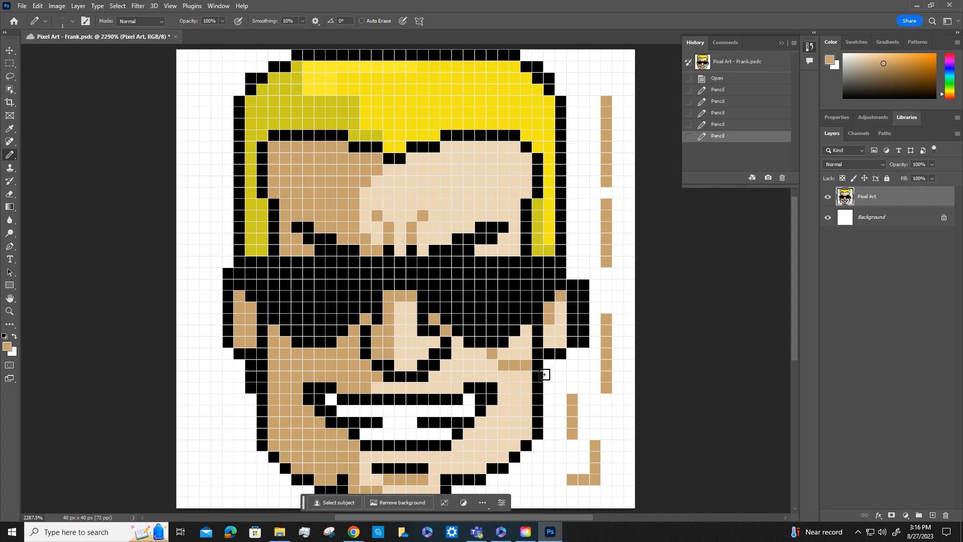
pyautogui.click(716, 78)
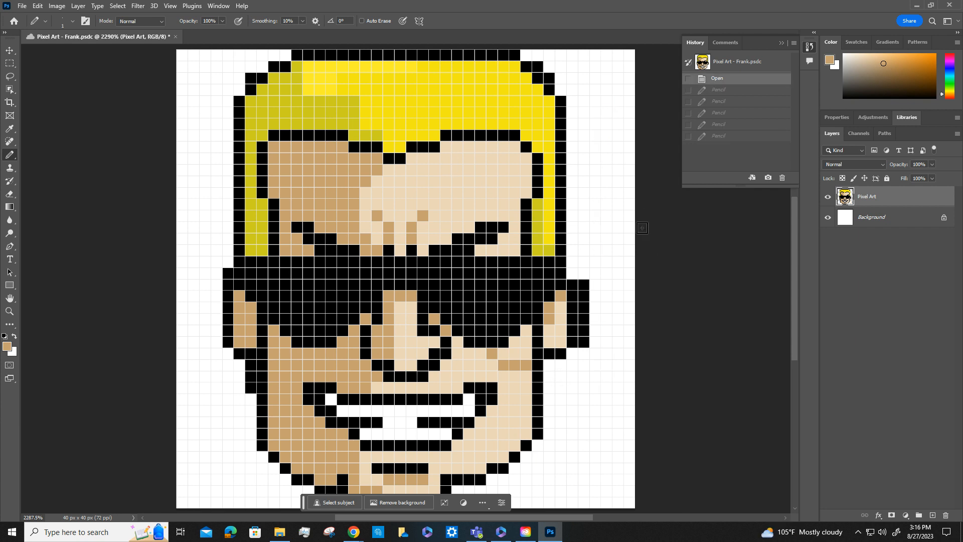
pyautogui.click(780, 44)
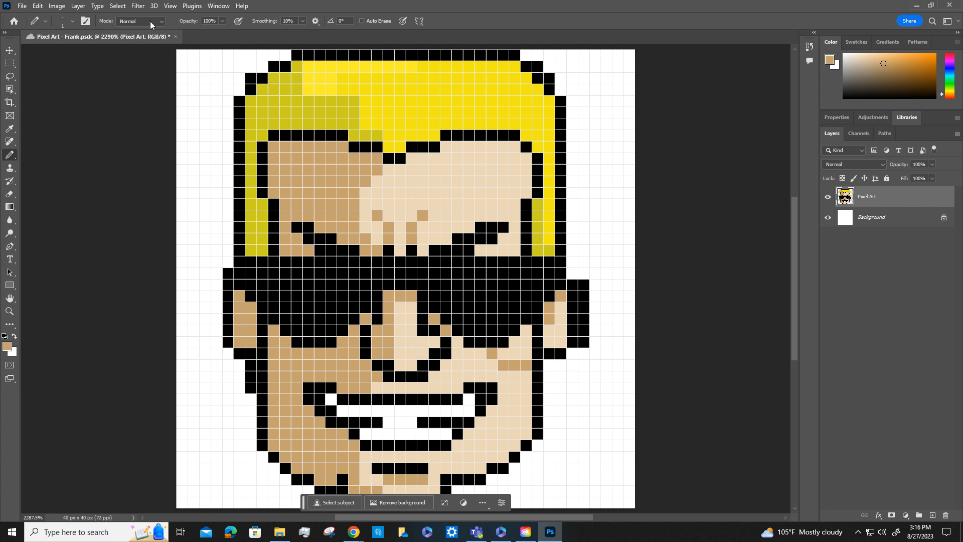
# Step: Hide the document grid over the artwork
pyautogui.click(171, 6)
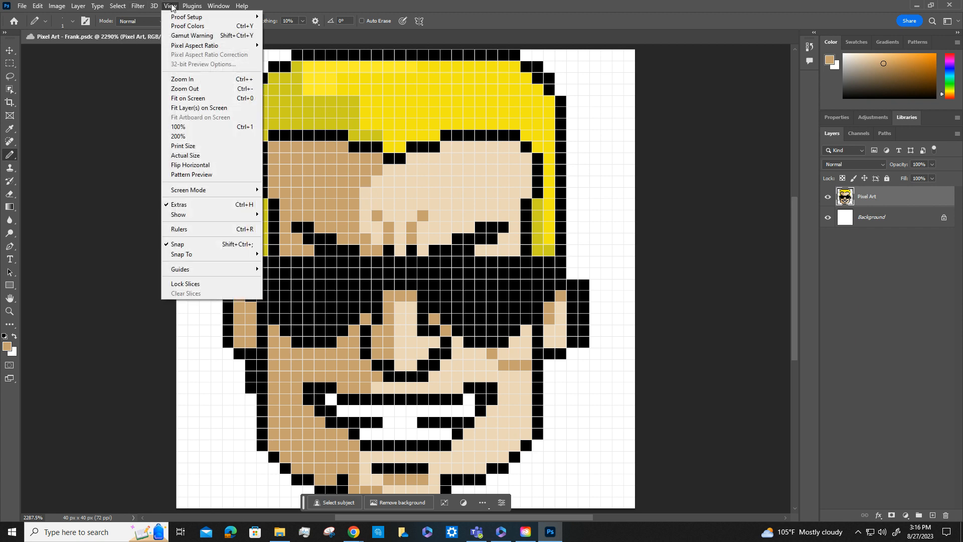
pyautogui.moveTo(183, 214)
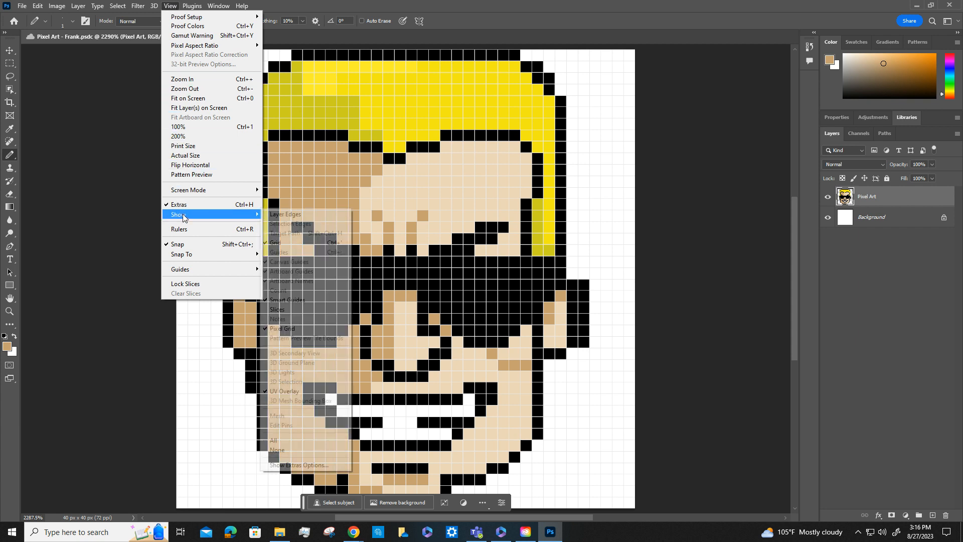
pyautogui.click(277, 243)
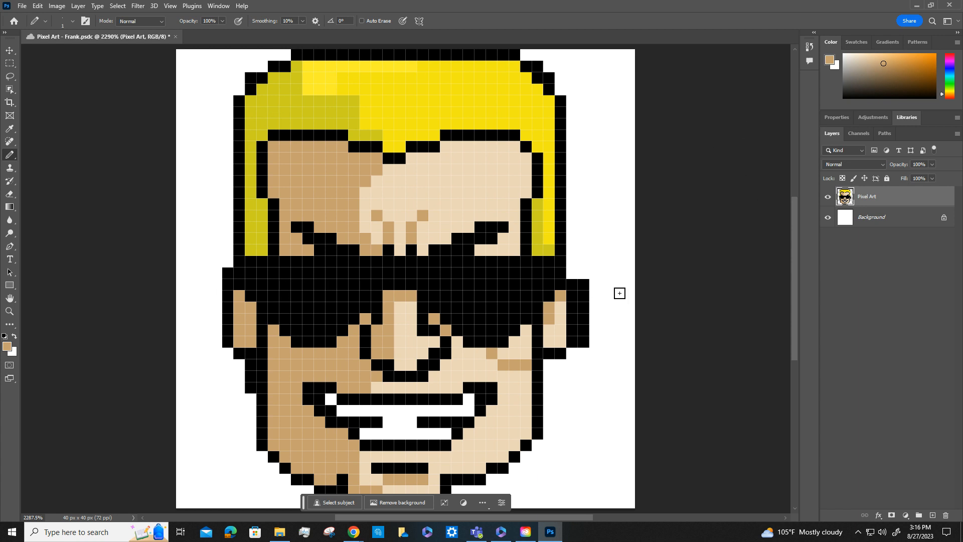
# Step: Examine the face artwork and its remaining pixel grid at several zoom levels
pyautogui.scroll(-1, 620, 293)
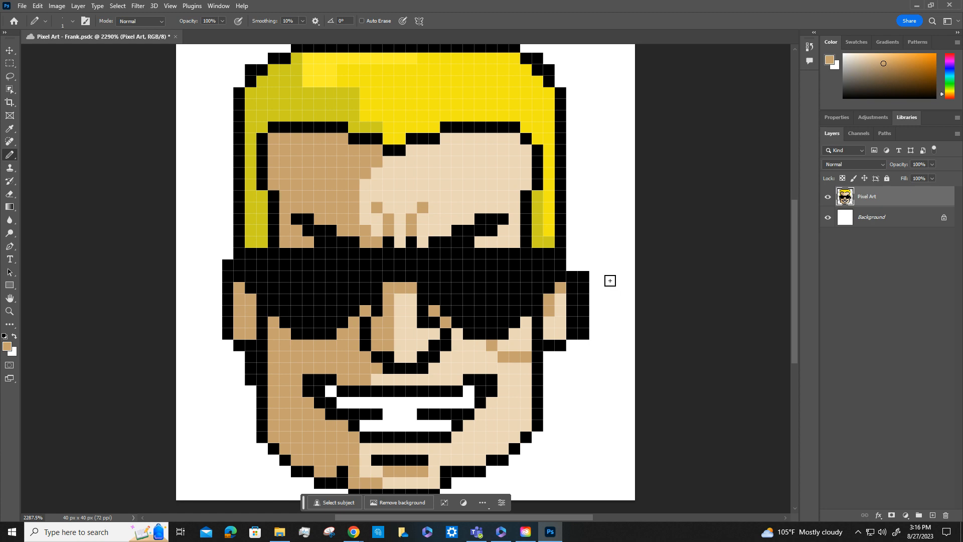
pyautogui.hotkey('ctrl', '-')
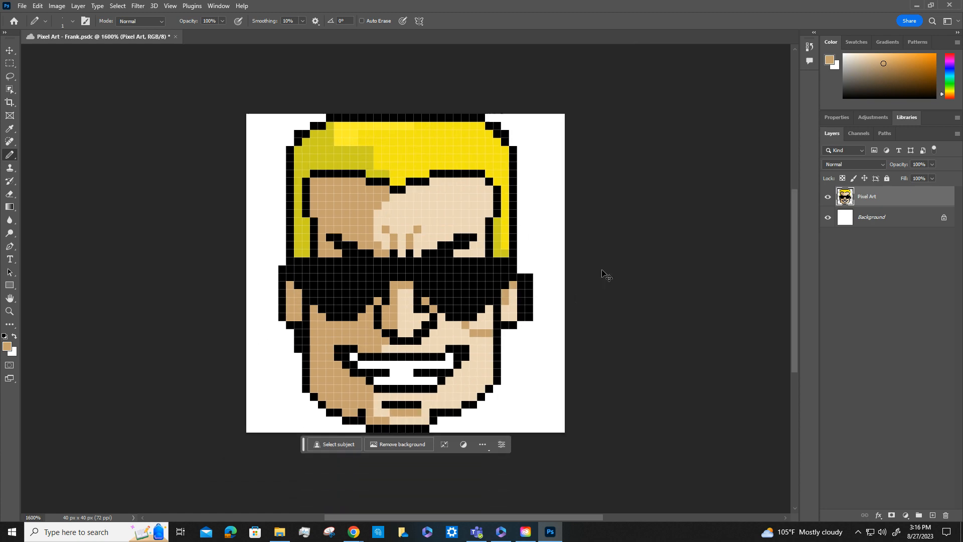
pyautogui.hotkey('ctrl', '-')
pyautogui.hotkey('ctrl', '-')
pyautogui.hotkey('ctrl', '-')
pyautogui.hotkey('ctrl', '+')
pyautogui.hotkey('ctrl', '+')
pyautogui.hotkey('ctrl', '+')
pyautogui.hotkey('ctrl', '+')
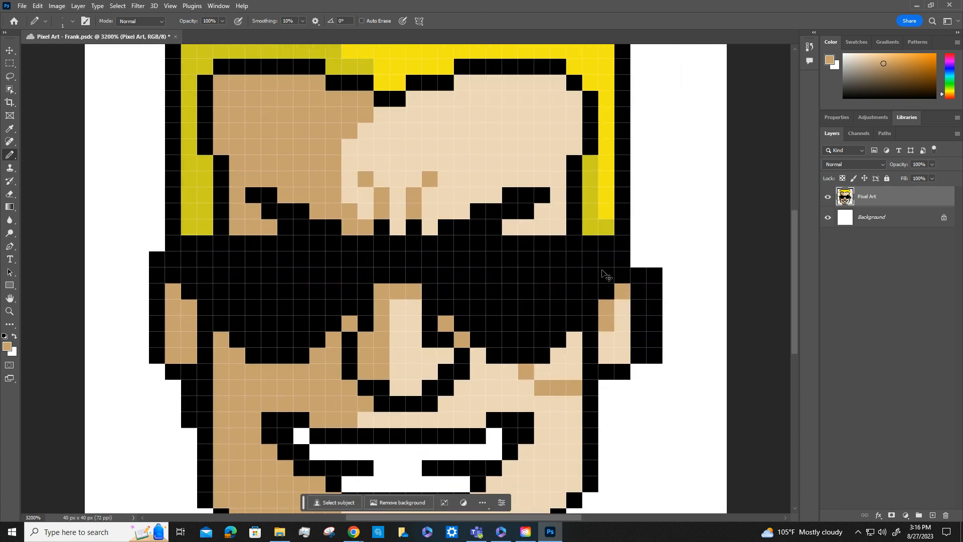
pyautogui.hotkey('ctrl', '-')
pyautogui.hotkey('ctrl', '-')
pyautogui.hotkey('ctrl', '+')
pyautogui.hotkey('ctrl', '+')
pyautogui.hotkey('ctrl', '-')
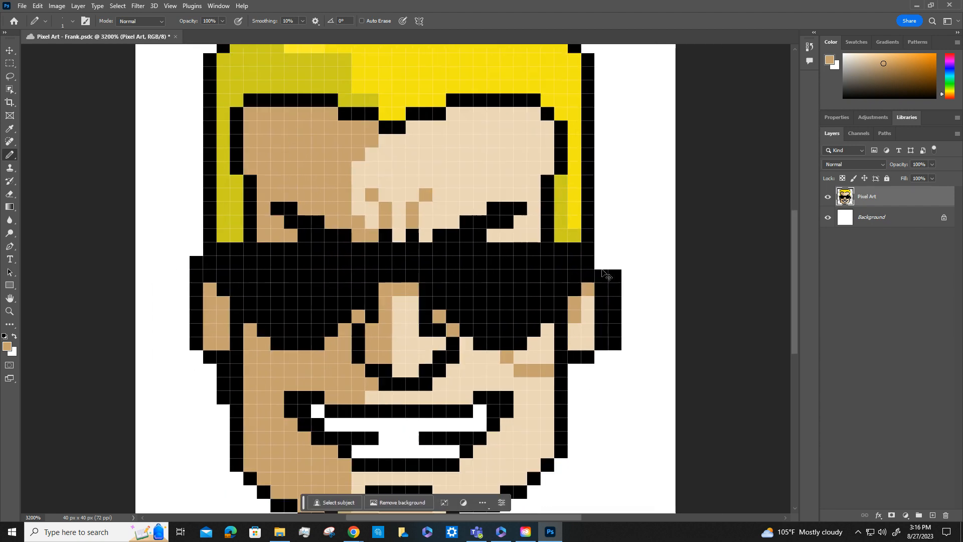
pyautogui.hotkey('ctrl', '-')
pyautogui.hotkey('ctrl', '+')
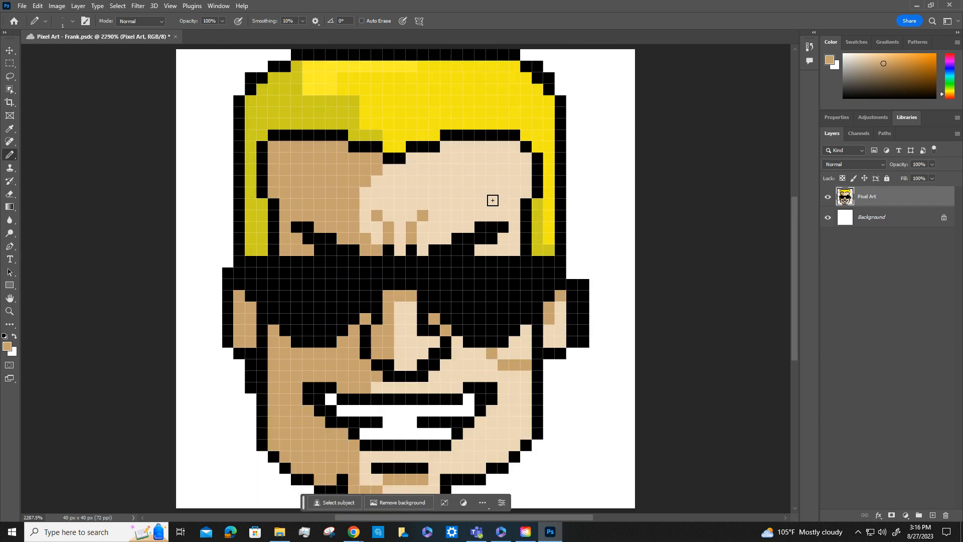
# Step: Hide the pixel grid and move the contextual task bar off the artwork
pyautogui.click(170, 6)
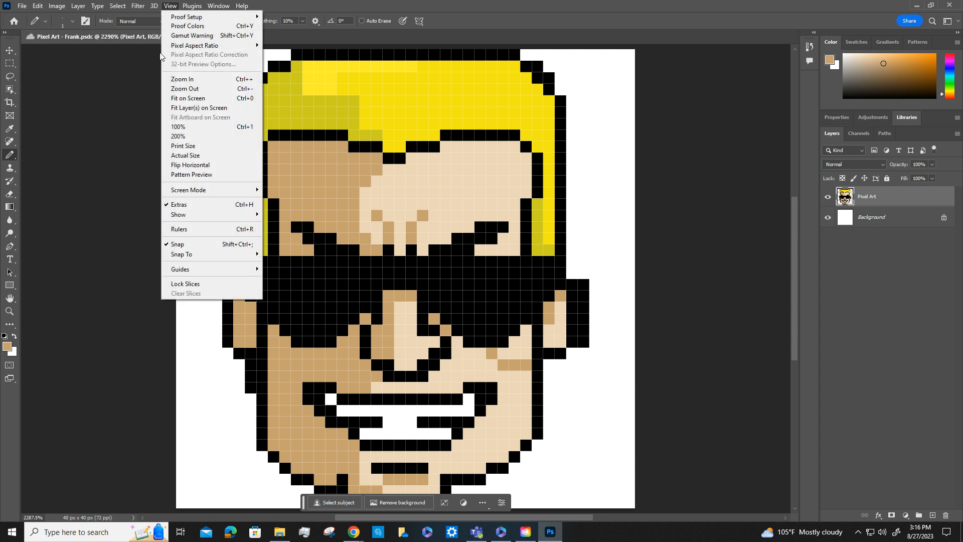
pyautogui.moveTo(195, 215)
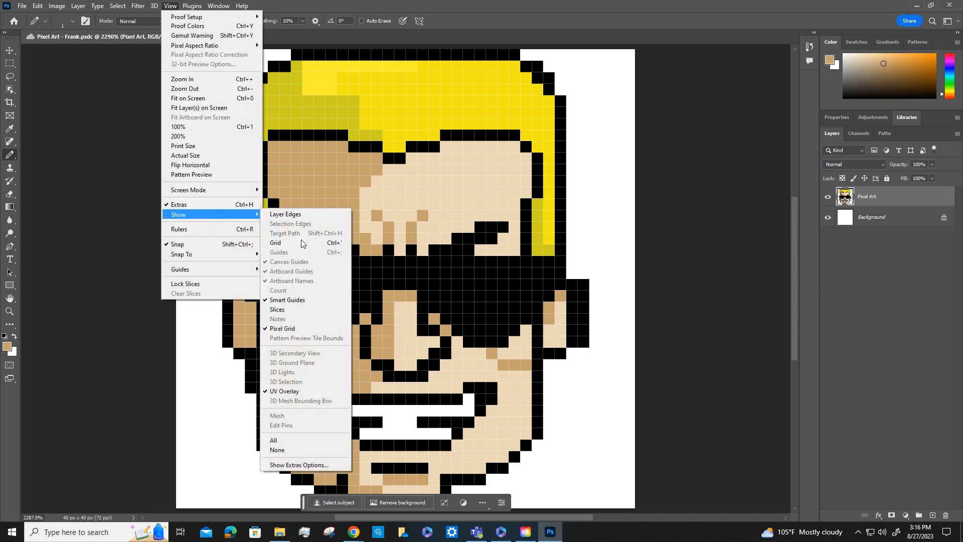
pyautogui.click(297, 326)
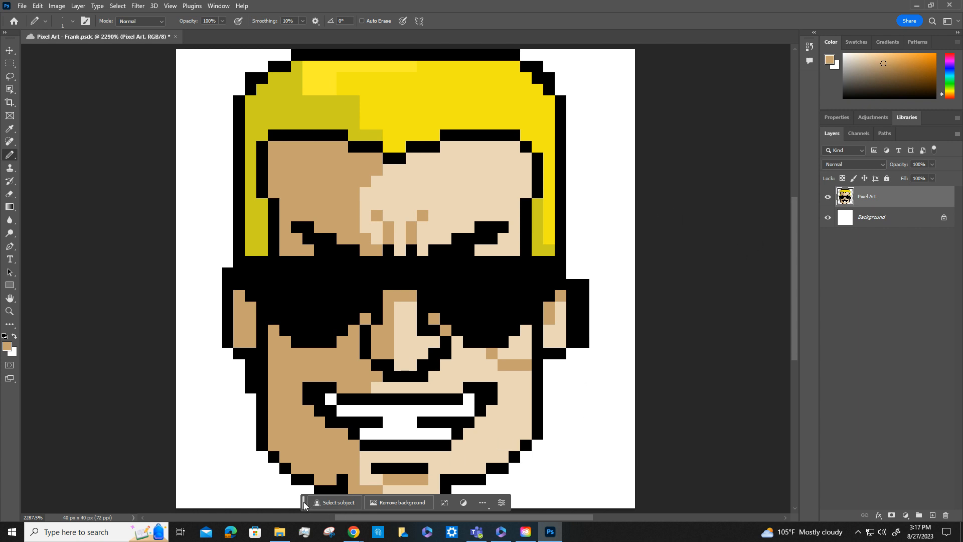
pyautogui.moveTo(304, 502)
pyautogui.mouseDown()
pyautogui.moveTo(594, 478)
pyautogui.moveTo(513, 38)
pyautogui.moveTo(528, 22)
pyautogui.mouseUp()
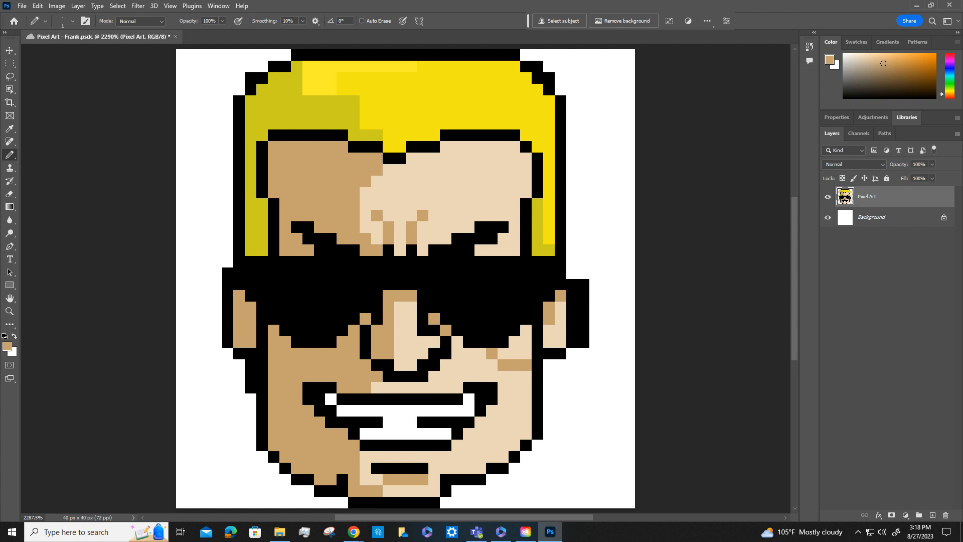
# Step: Switch to the Chrome browser
pyautogui.hotkey('alt', 'Tab')
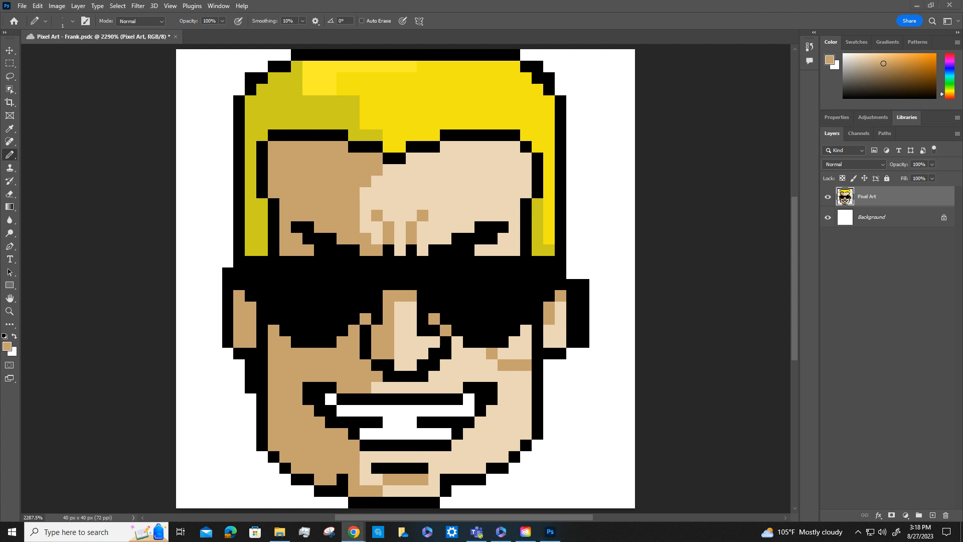